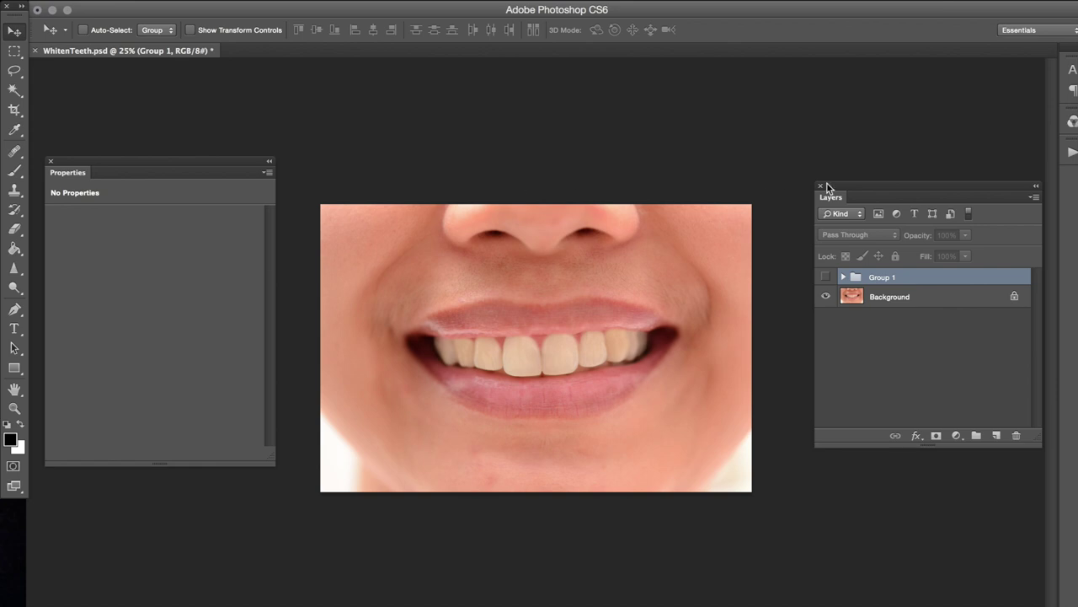
- Toggle Group 1's visibility to compare whitened and yellow teeth, then expand the group
left_click_drag(906, 186, 802, 198)
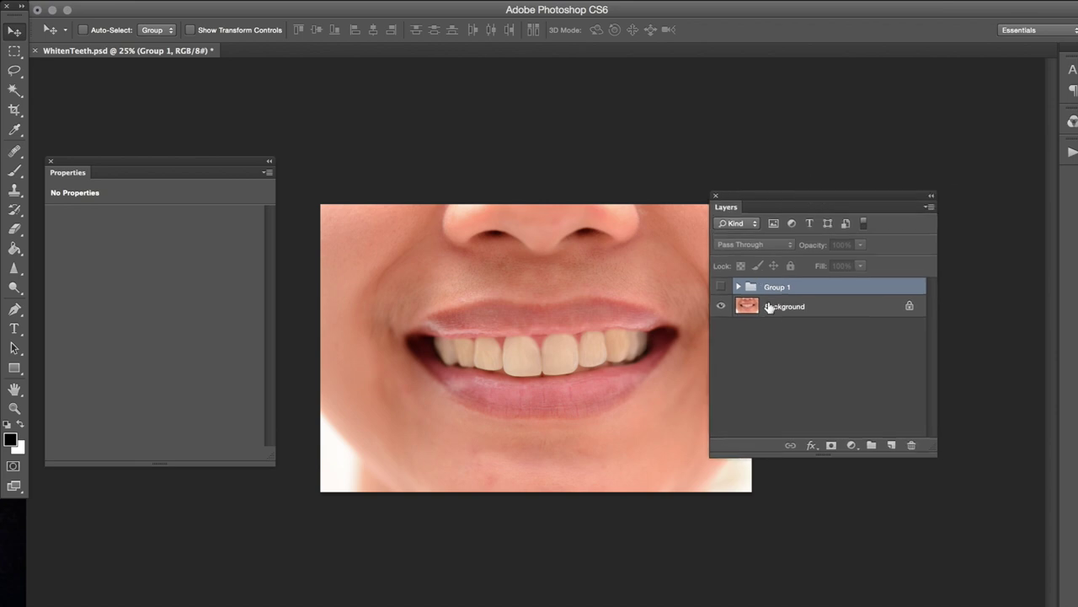
left_click(720, 288)
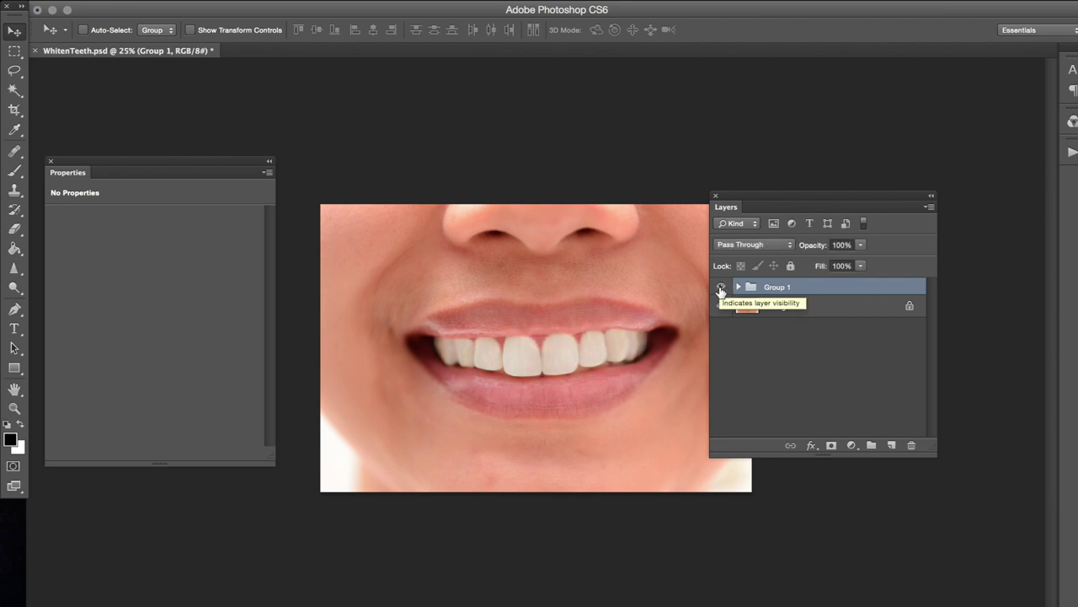
left_click(720, 288)
left_click(721, 289)
left_click(739, 288)
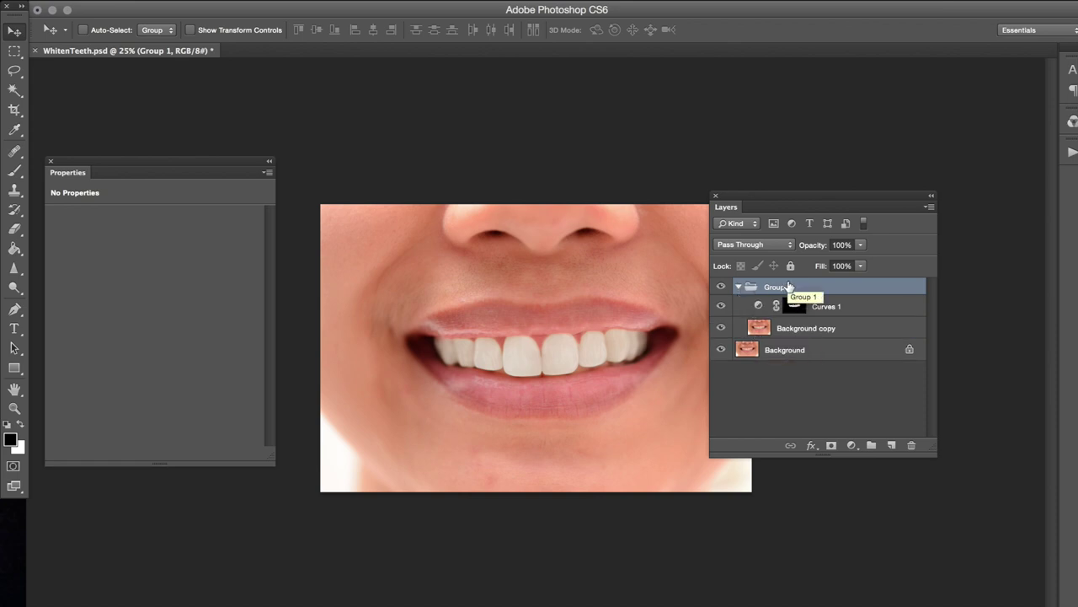
- Delete Group 1 with its Curves whitening layer, leaving only the Background
left_click(893, 401)
left_click(911, 445)
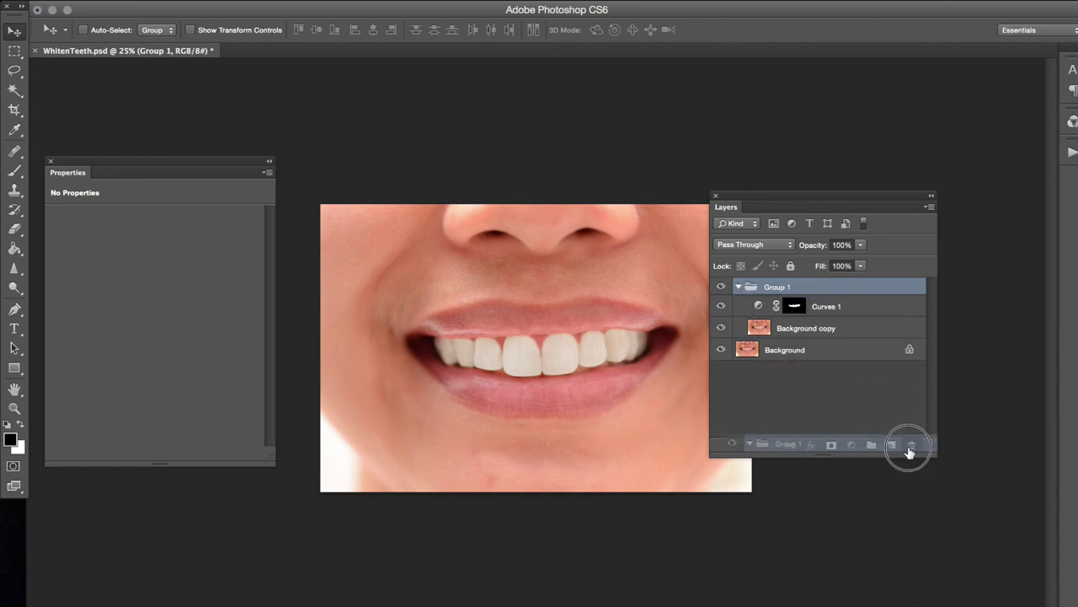
left_click_drag(747, 196, 753, 226)
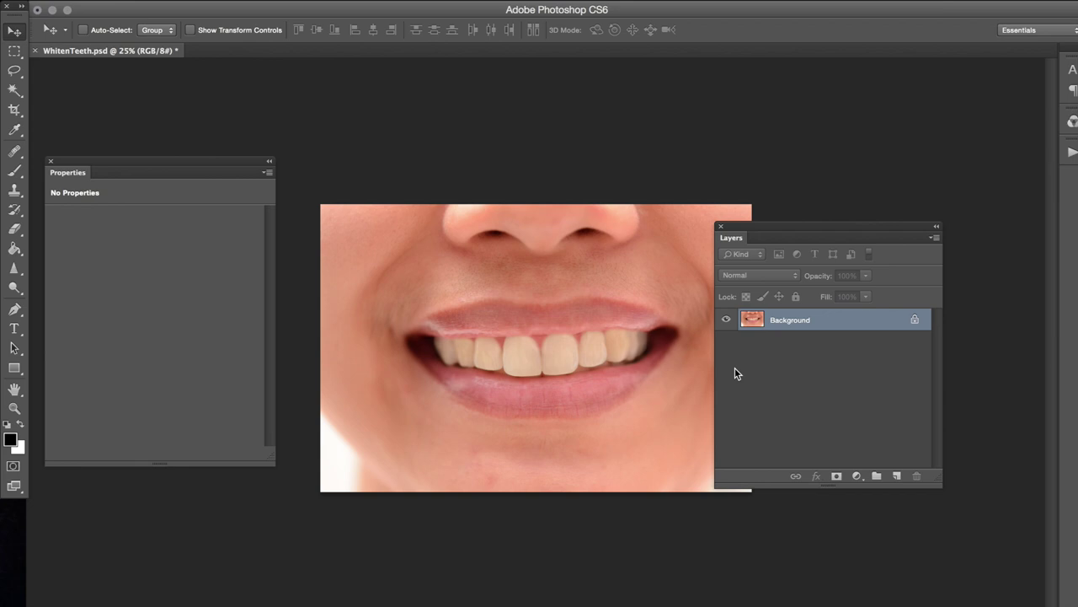
- Duplicate the Background onto a new Layer 1 and switch to the Magic Wand Tool
key("super+j")
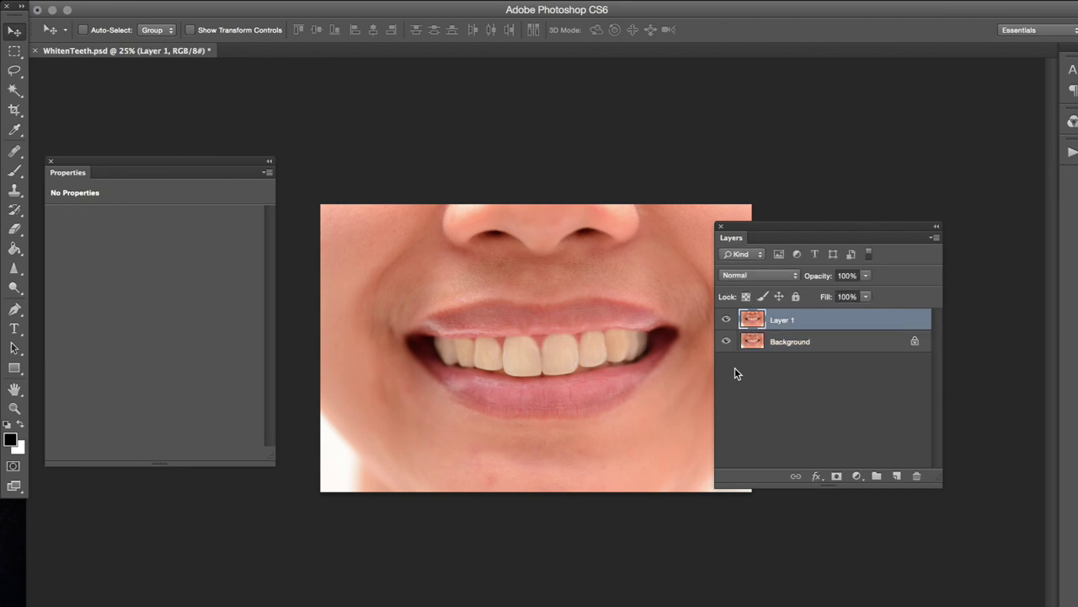
key("w")
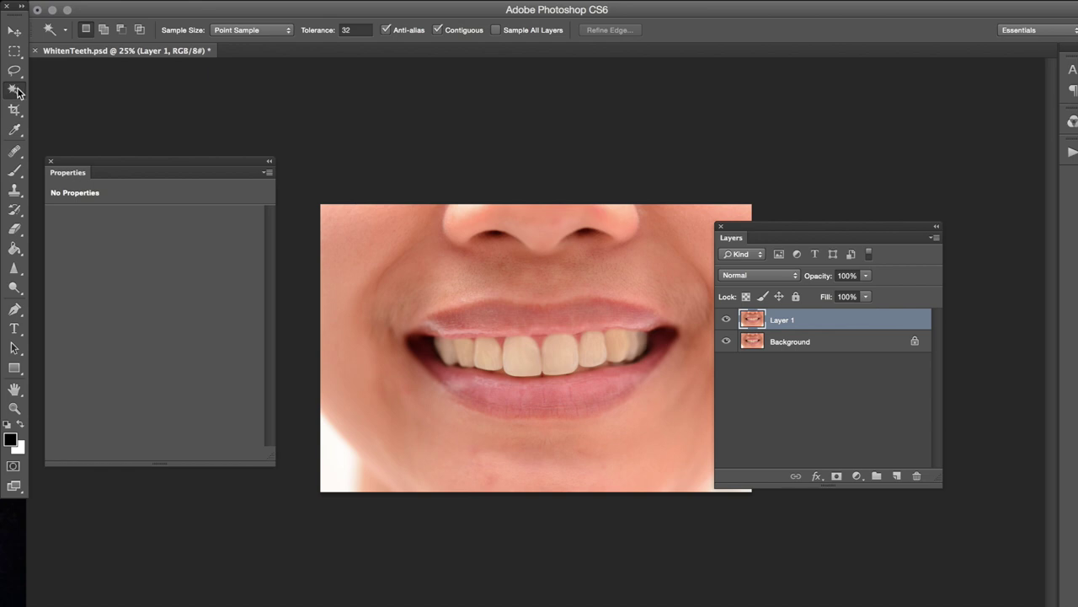
left_click(17, 91)
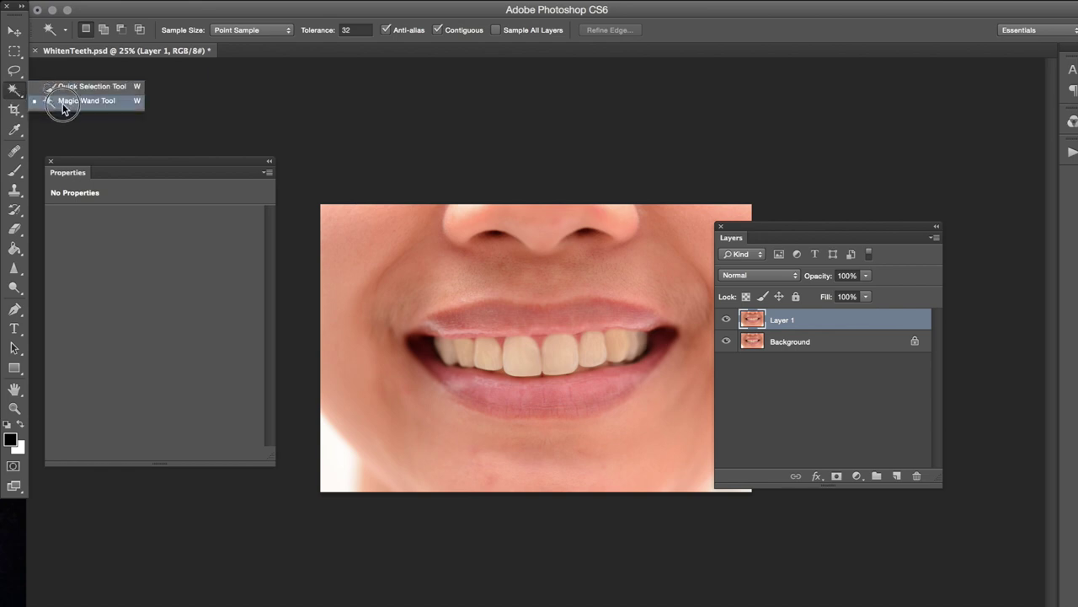
left_click(64, 104)
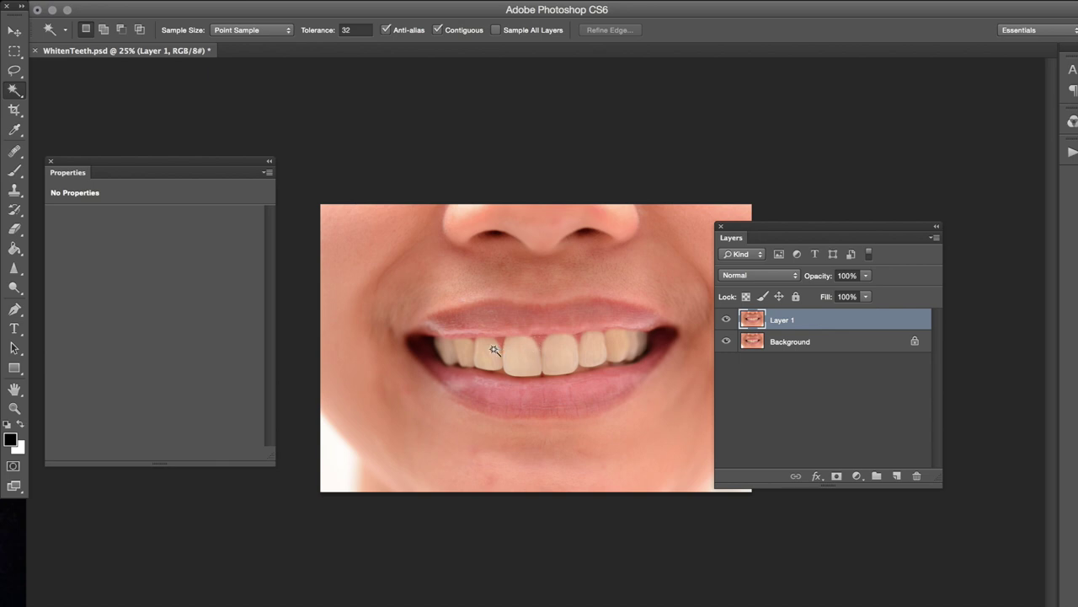
- Select the front, neighbouring, leftmost and rightmost teeth, and view the selection in Quick Mask
left_click(525, 361)
key("shift")
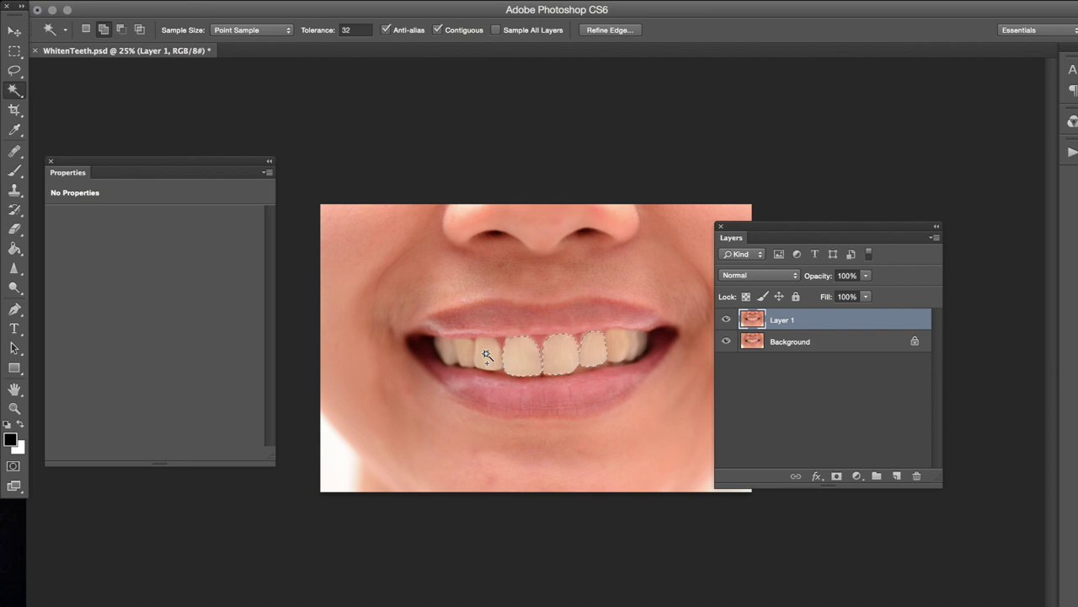
left_click(487, 356)
left_click(449, 354)
left_click(642, 360, "shift")
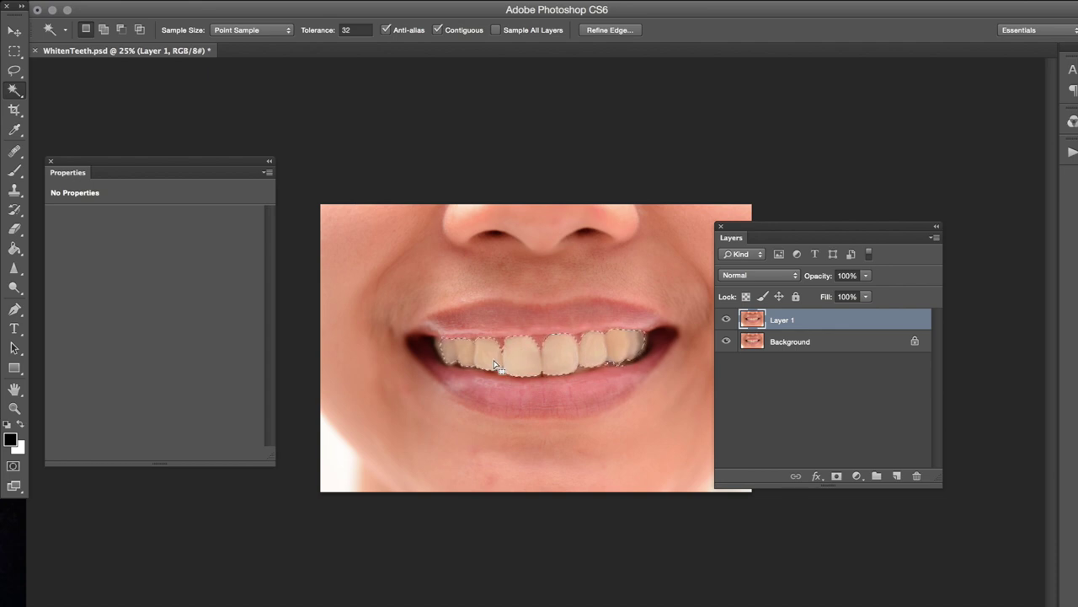
key("q")
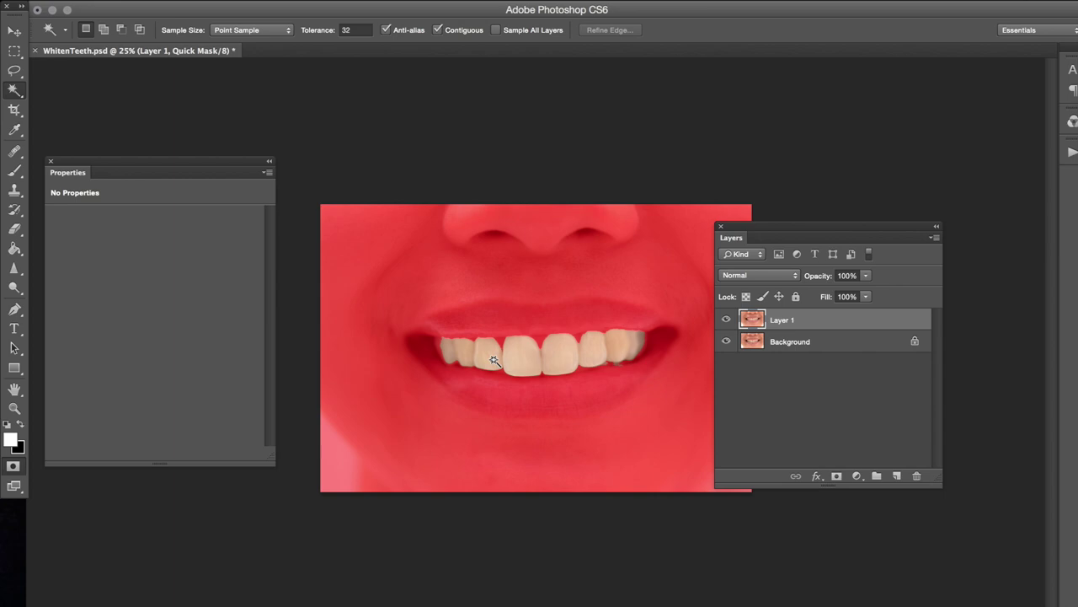
- Paint the teeth into the Quick Mask with a 100%-hardness brush, then return to a selection
left_click(14, 171)
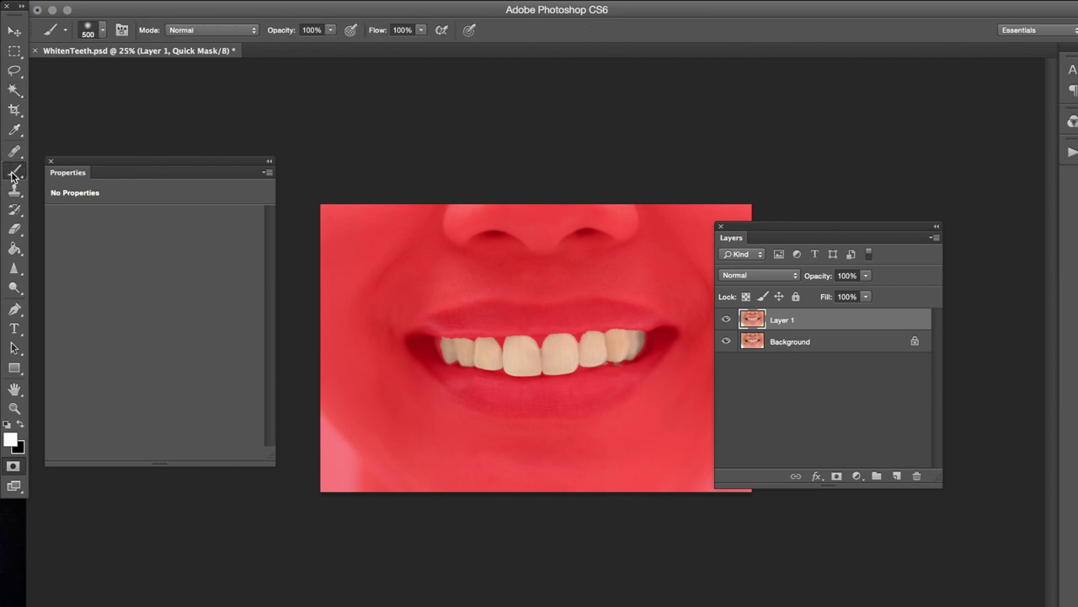
key("bracketleft")
key("bracketleft")
key("bracketleft")
key("bracketleft")
key("bracketleft")
key("bracketleft")
left_click_drag(447, 343, 446, 341)
left_click(92, 31)
left_click_drag(50, 110, 194, 111)
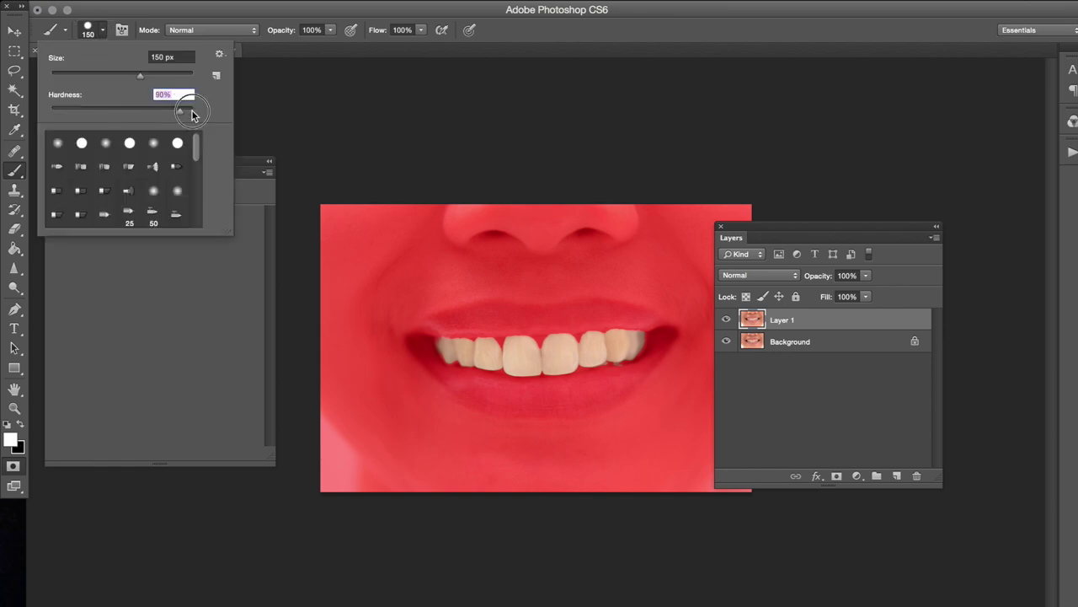
left_click(440, 343)
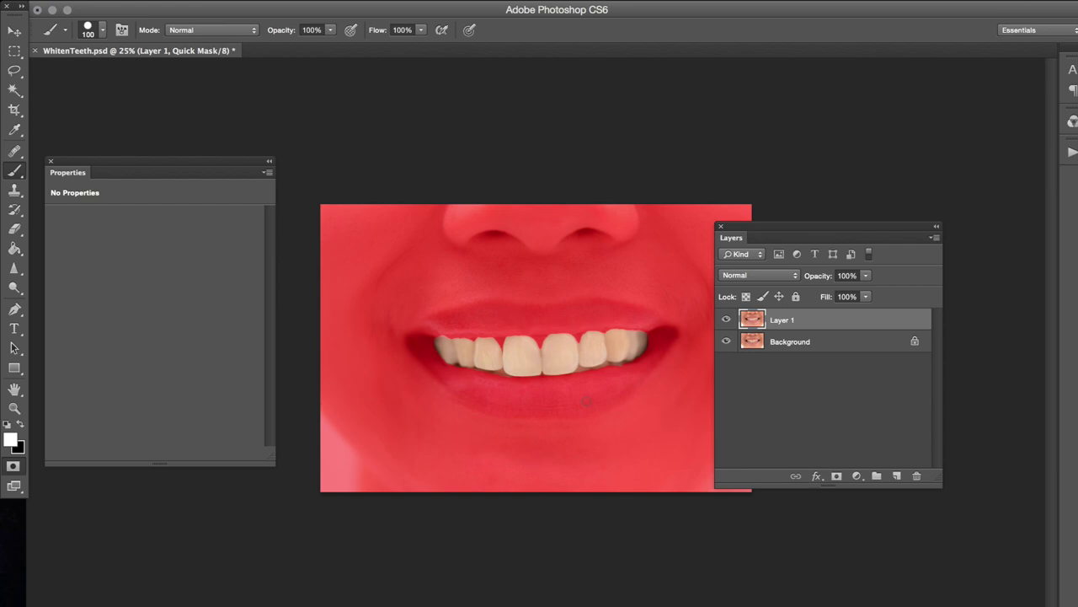
key("q")
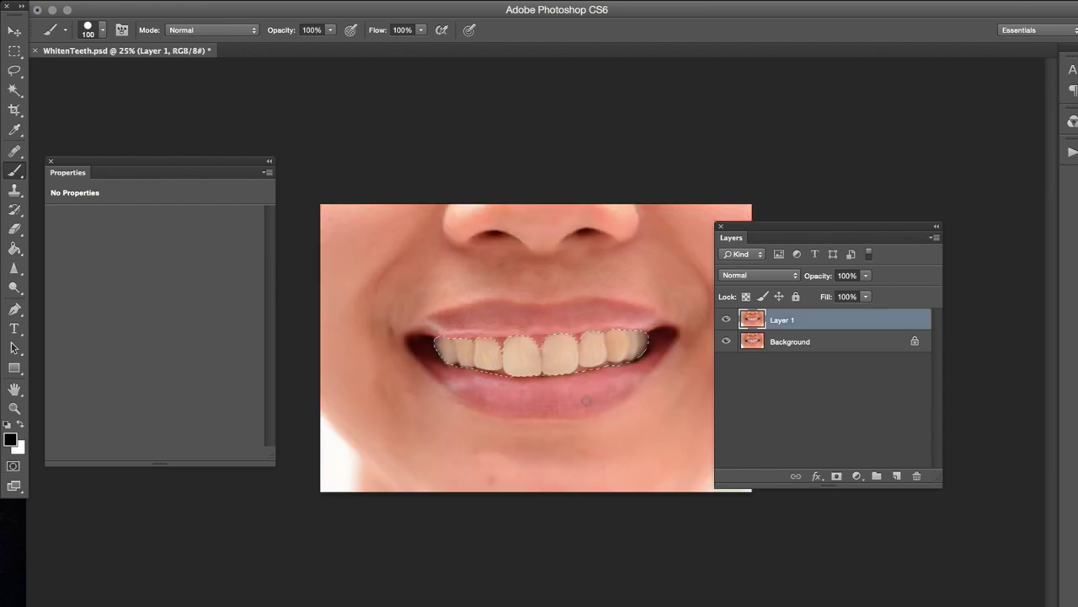
- Switch to the Move tool and open Image > Adjustments > Hue/Saturation for the teeth
left_click(14, 31)
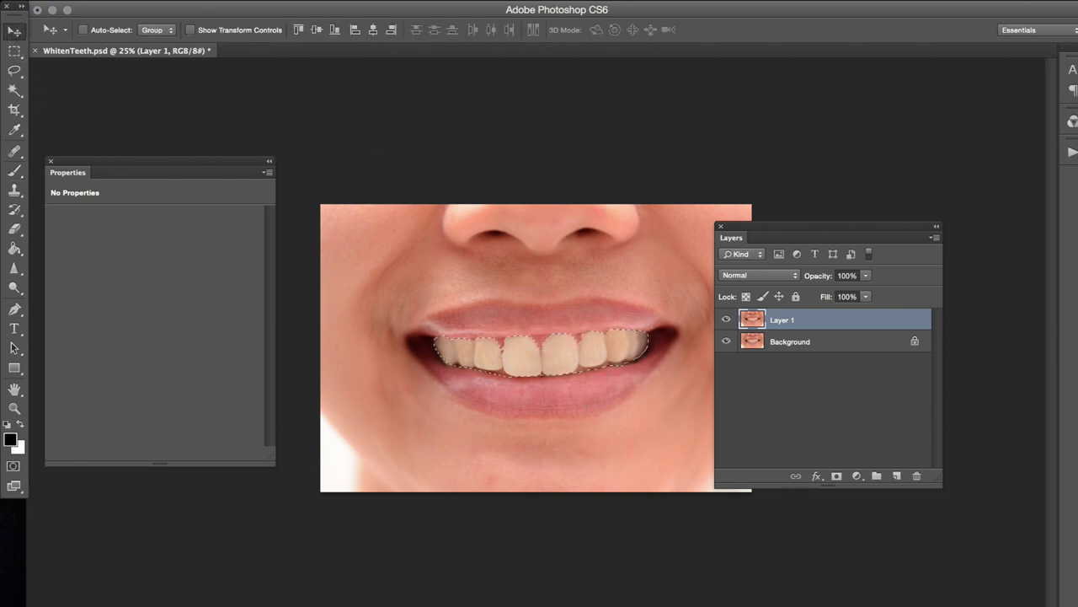
left_click(202, 1)
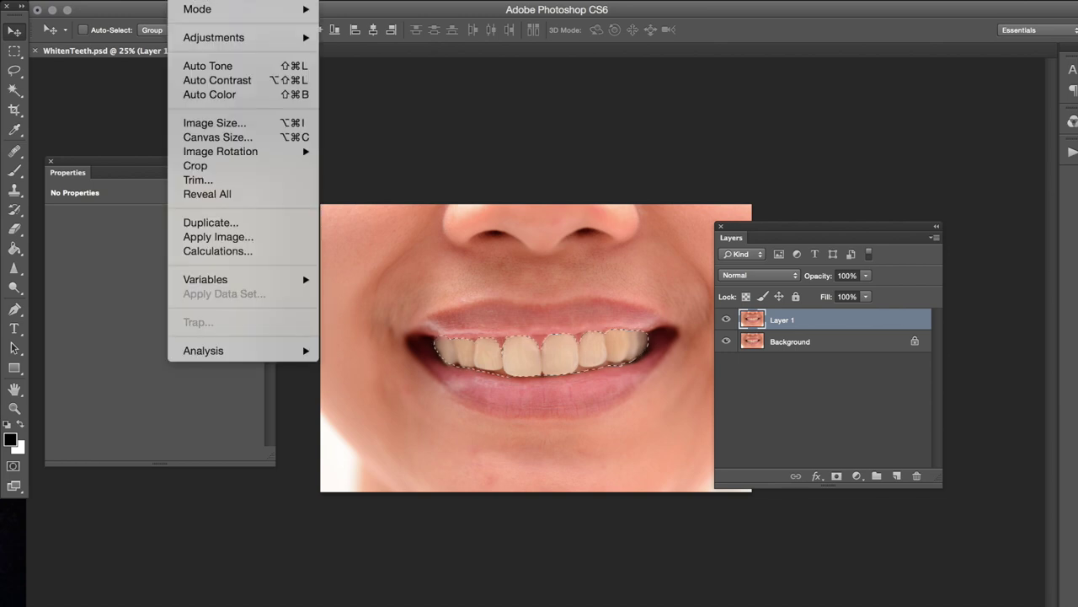
mouse_move(278, 49)
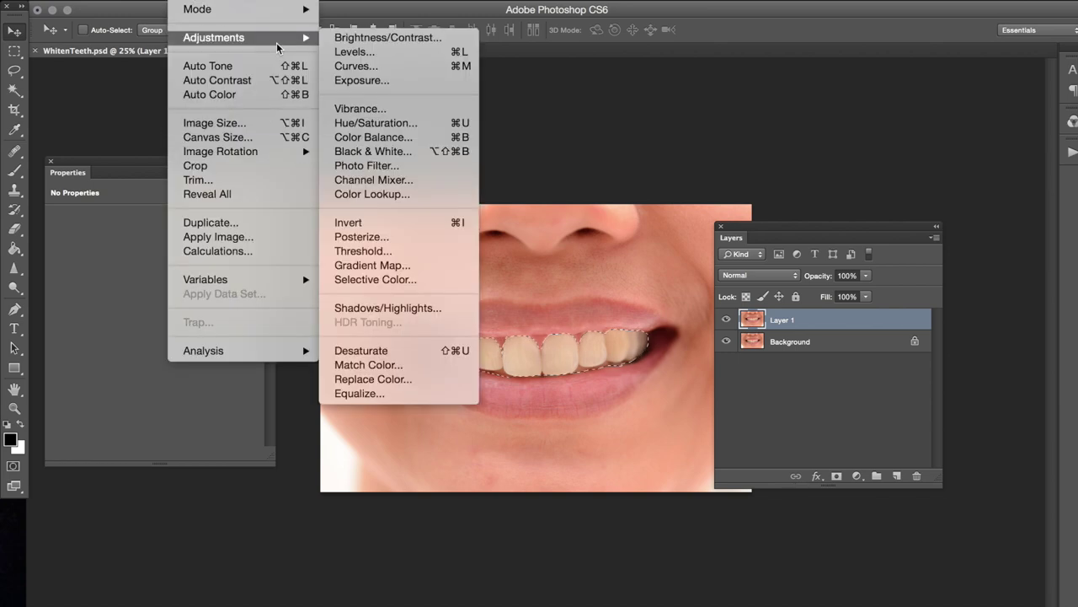
left_click(410, 128)
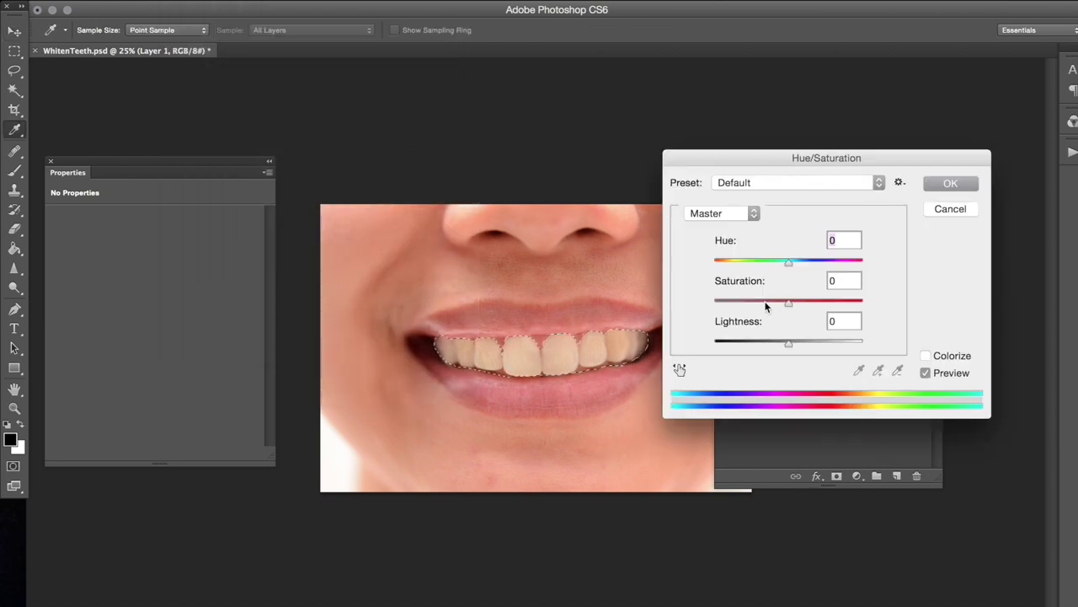
- Set the Yellows range to Saturation -93 and raise its Lightness slightly
left_click(716, 214)
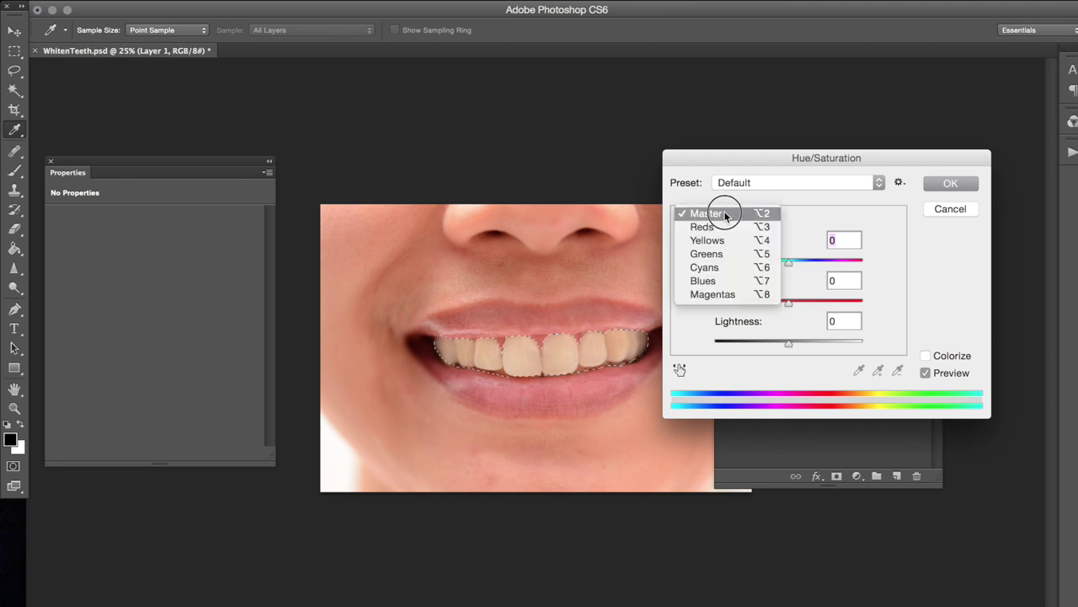
left_click(725, 240)
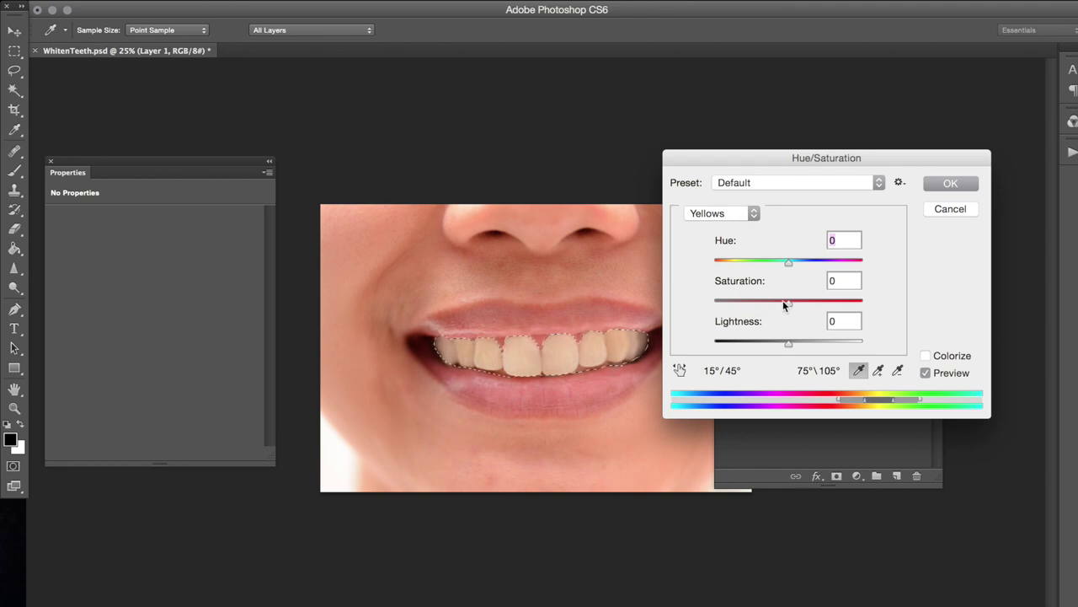
left_click_drag(784, 305, 726, 306)
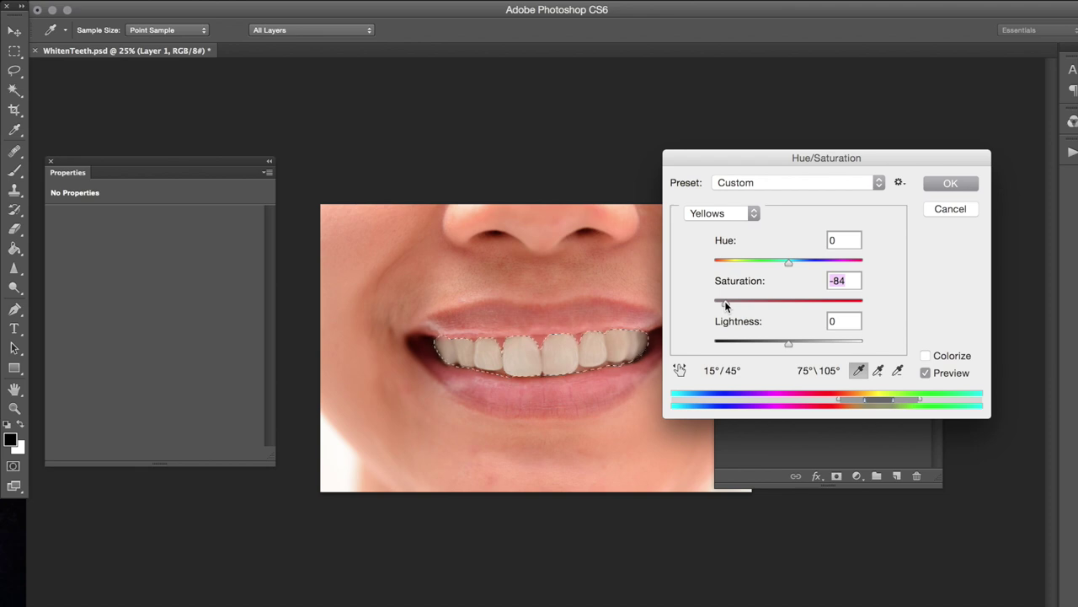
left_click_drag(725, 301, 700, 307)
left_click(715, 304)
left_click_drag(788, 342, 795, 344)
- Compare before and after with Preview, nudge Lightness to +9, and apply the adjustment
left_click(926, 374)
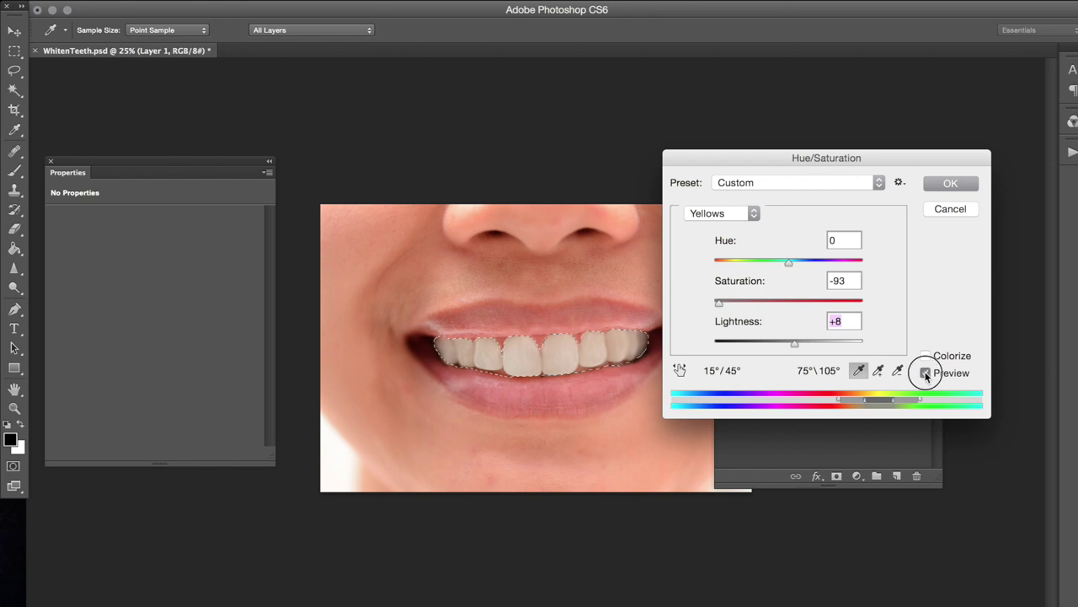
left_click(926, 373)
left_click(926, 373)
left_click(926, 374)
left_click_drag(796, 343, 794, 343)
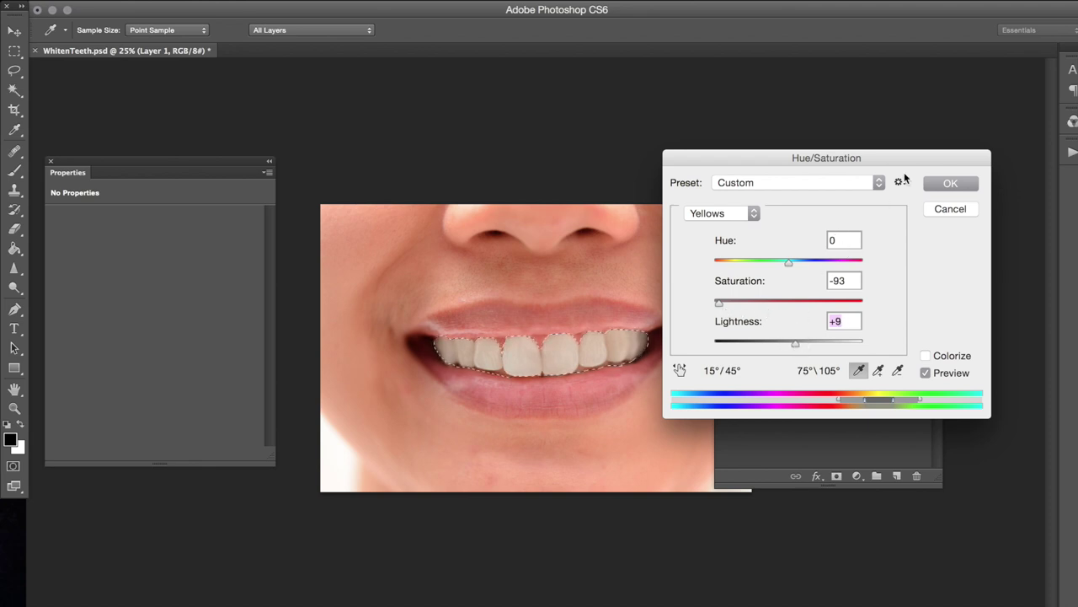
left_click(970, 184)
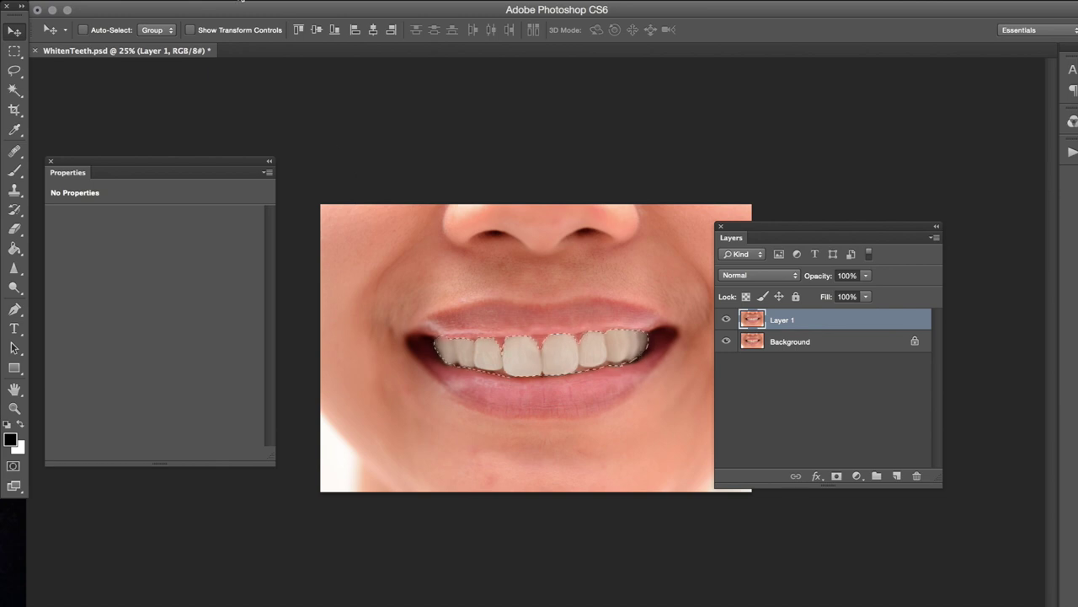
- Add a Curves 1 adjustment layer via Layer > New Adjustment Layer > Curves
left_click(241, 2)
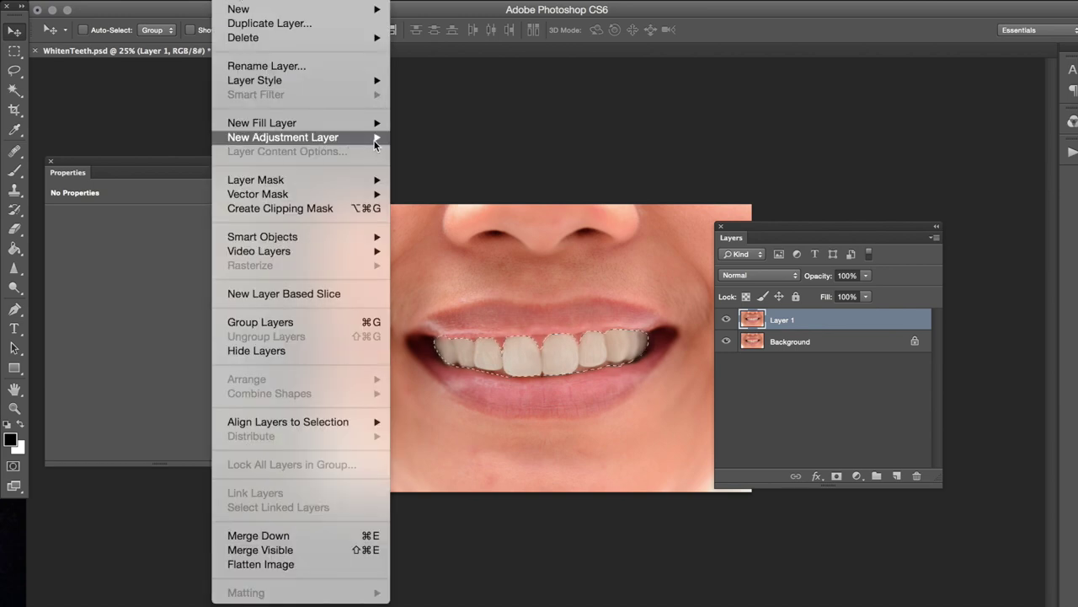
mouse_move(375, 144)
left_click(445, 166)
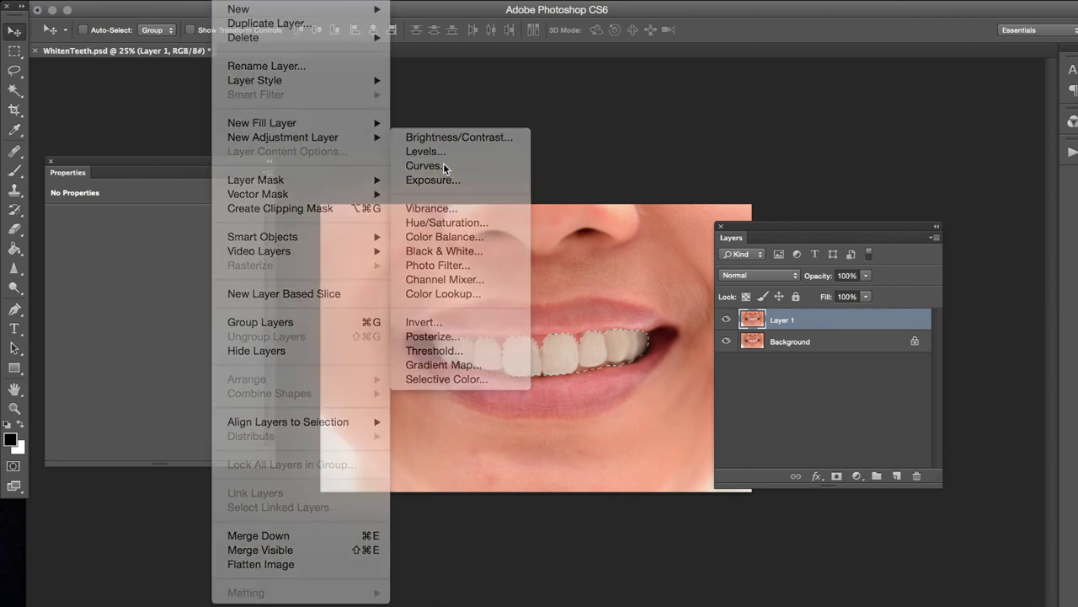
key("Return")
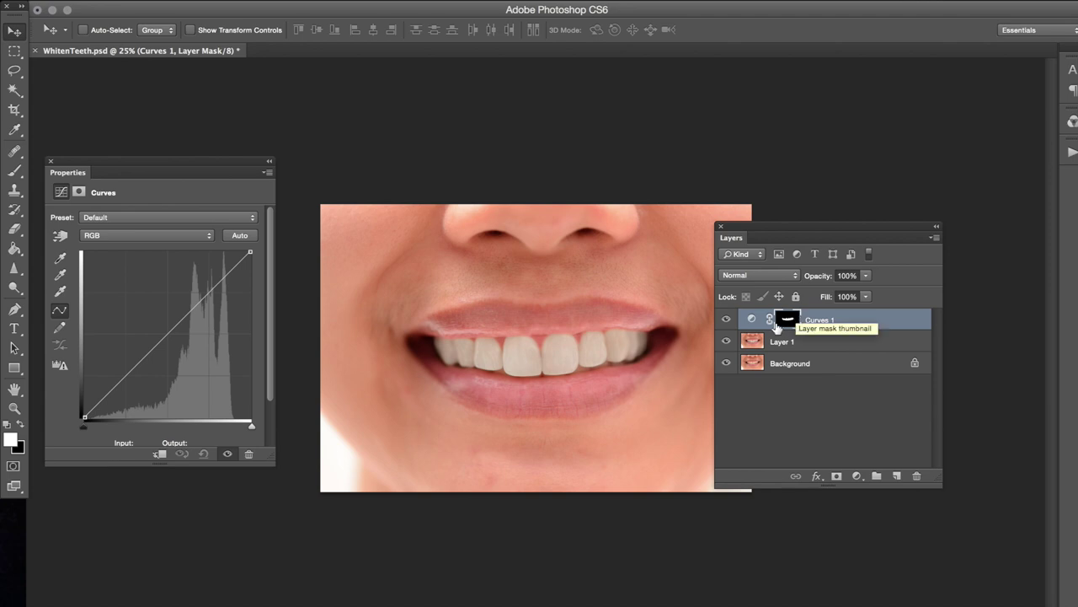
- Raise the curve with two points to brighten the teeth, compare, and also select Layer 1
left_click_drag(166, 341, 824, 340)
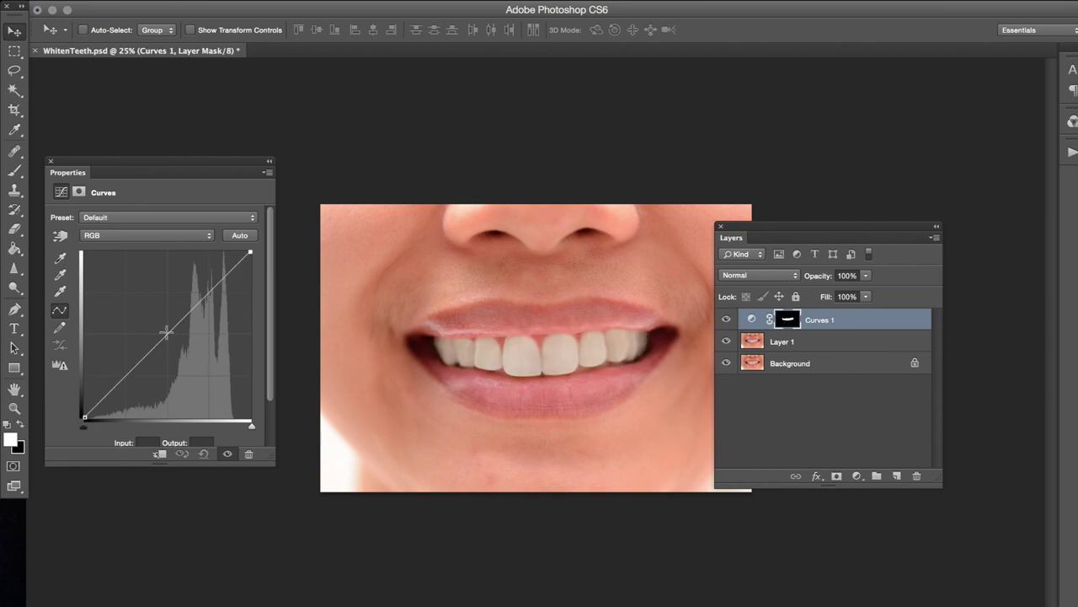
left_click(132, 365)
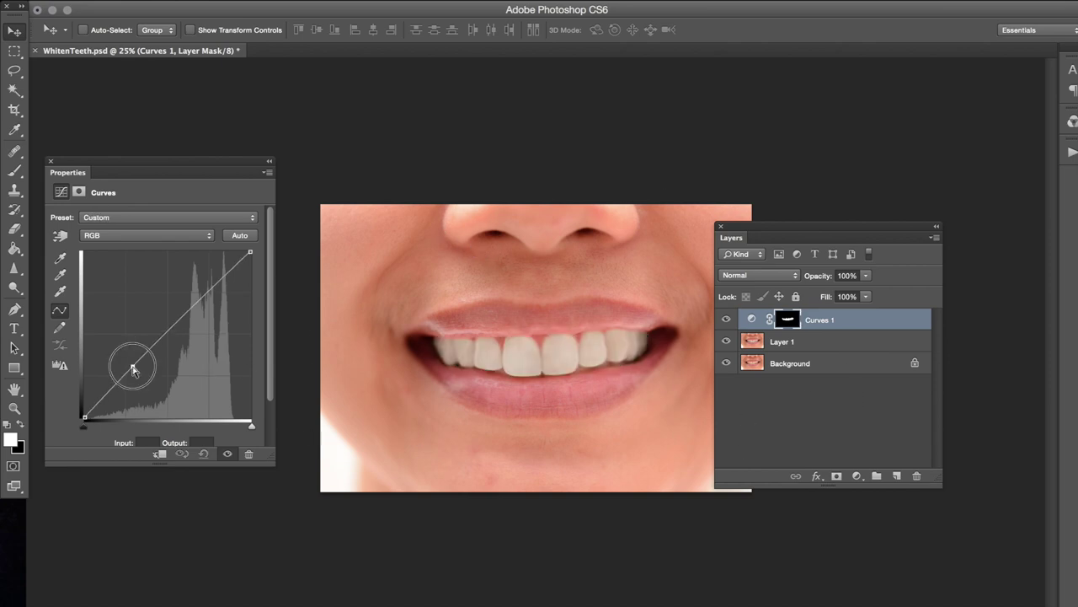
left_click(192, 303)
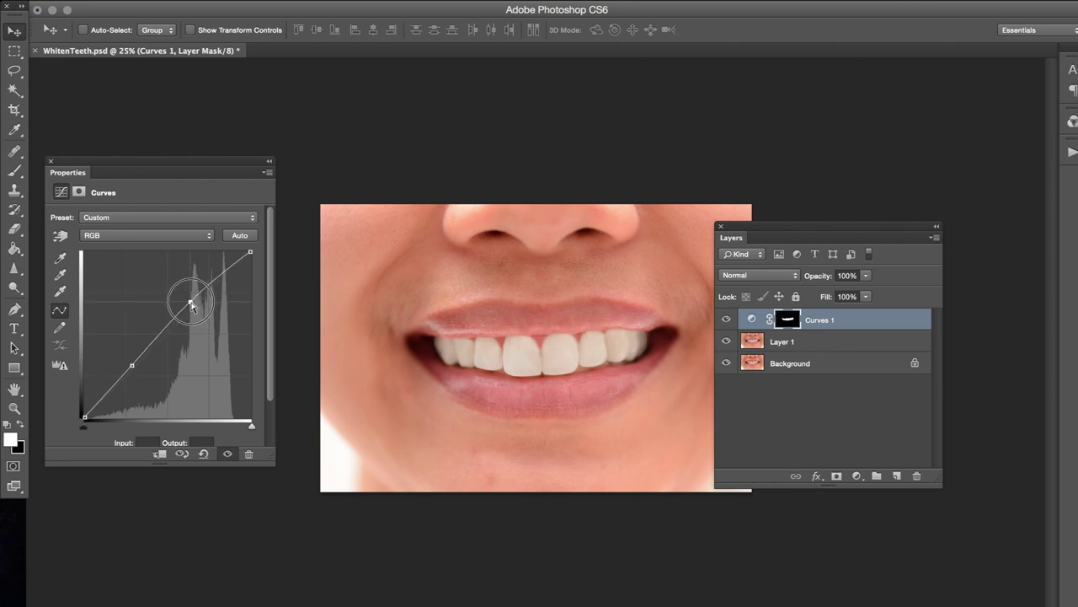
left_click(134, 367)
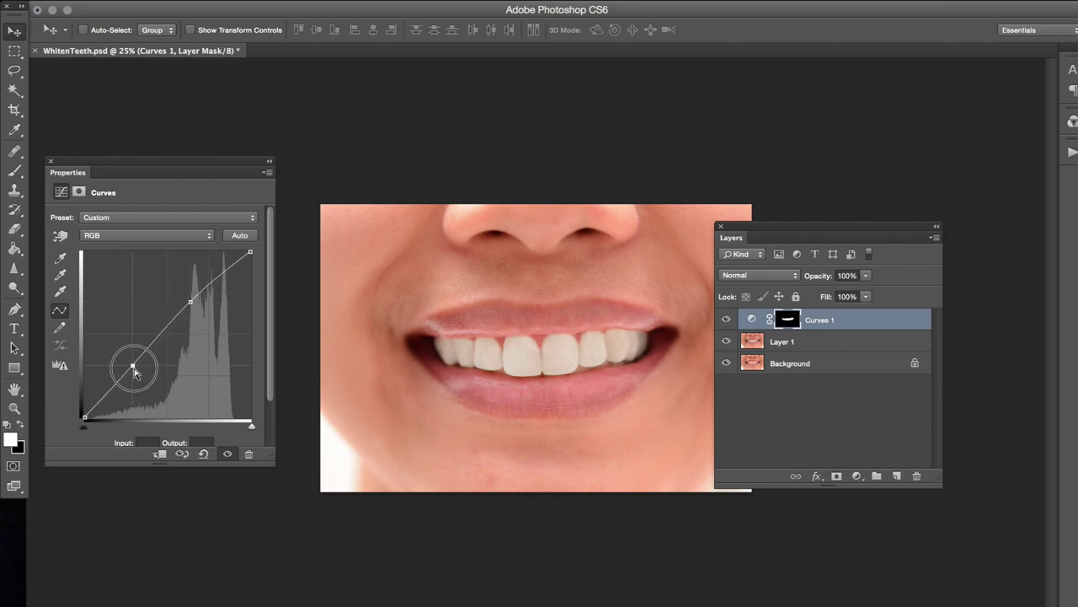
left_click(190, 303)
left_click(726, 320)
left_click(727, 320)
left_click(832, 350, "shift")
- Group Curves 1 and Layer 1 into Group 1 with Cmd+G, compare, and expand it
key("super+g")
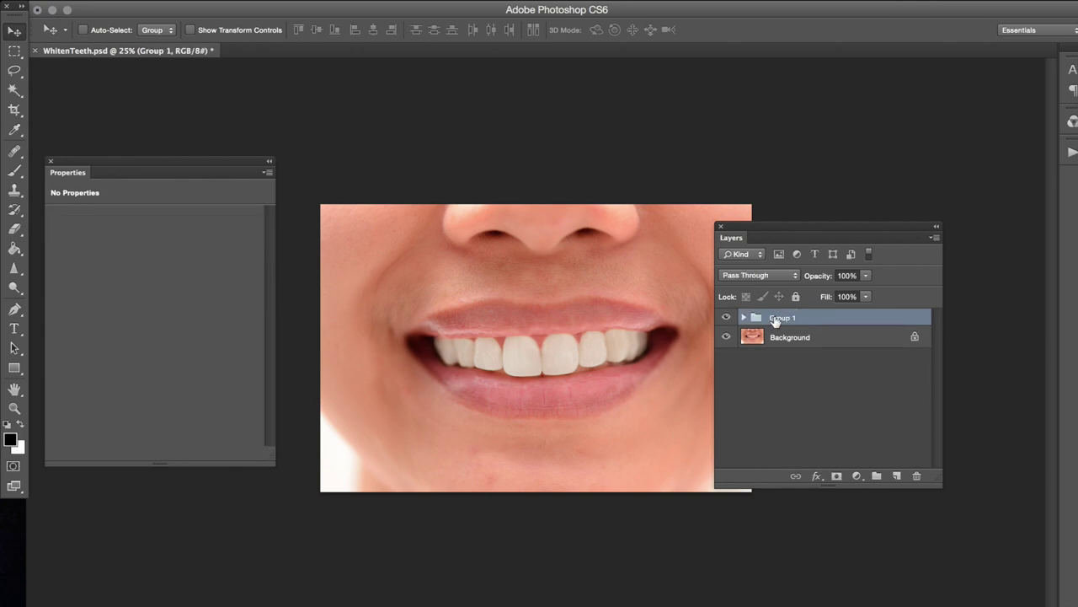
left_click(726, 319)
left_click(726, 320)
left_click(743, 317)
- Inspect the Curves 1 layer mask, delete it, then undo to restore it
left_click(802, 341)
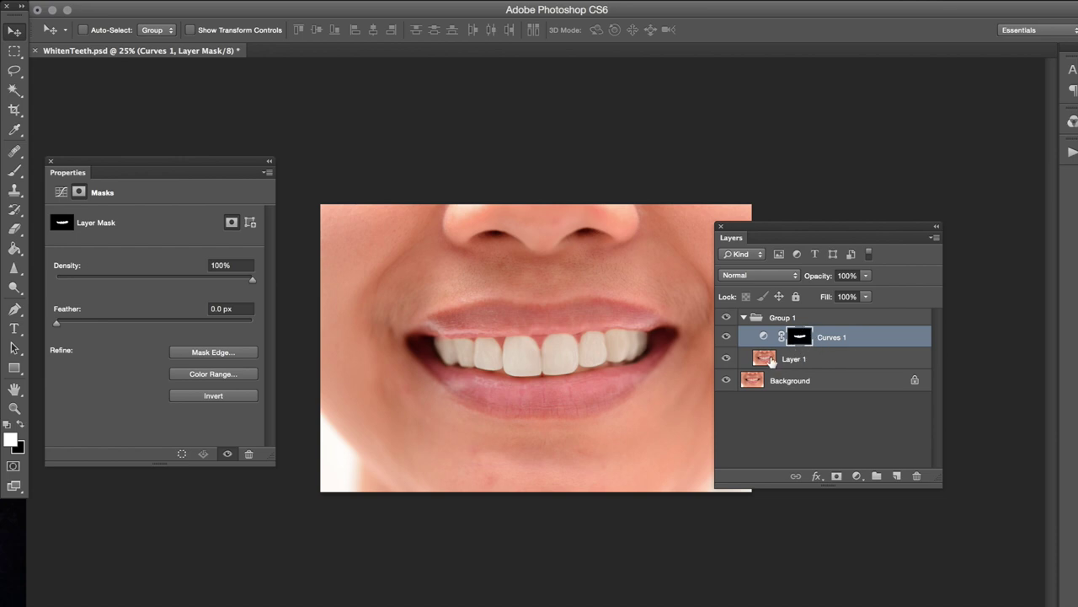
left_click(768, 362)
left_click(801, 339)
left_click_drag(800, 337, 912, 474)
left_click(628, 235)
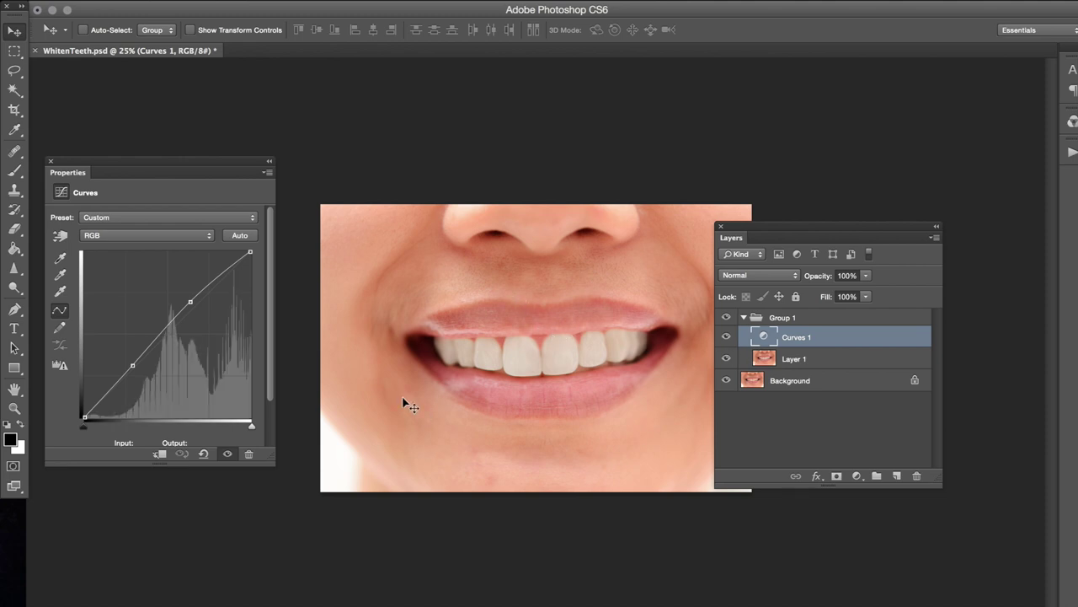
key("ctrl+z")
key("x")
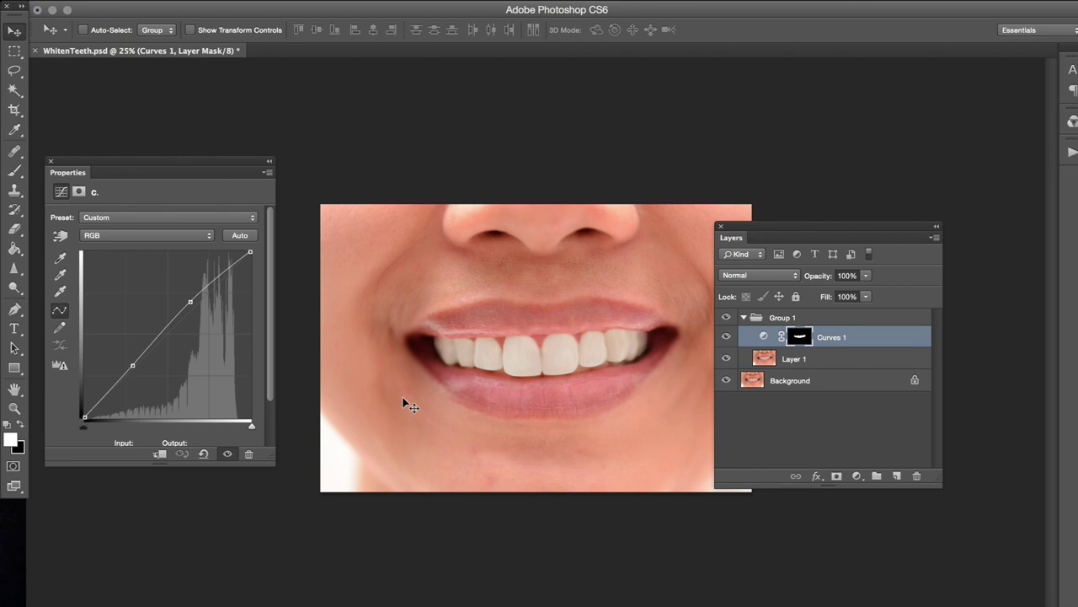
- Compare the teeth with Group 1 hidden and shown, then collapse the group
left_click_drag(747, 226, 808, 225)
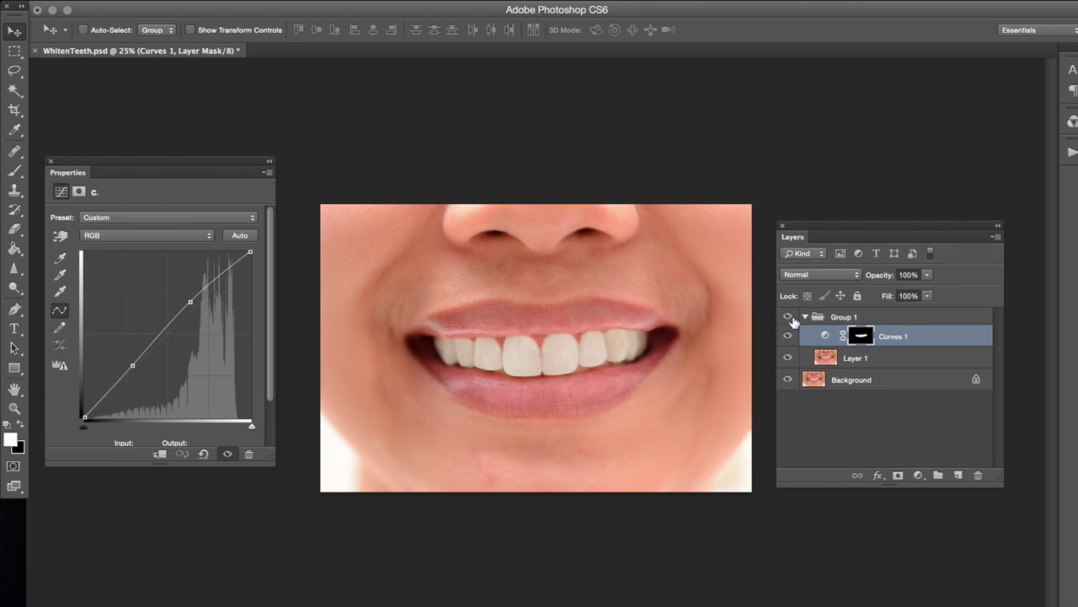
left_click(789, 317)
left_click(788, 316)
left_click(806, 317)
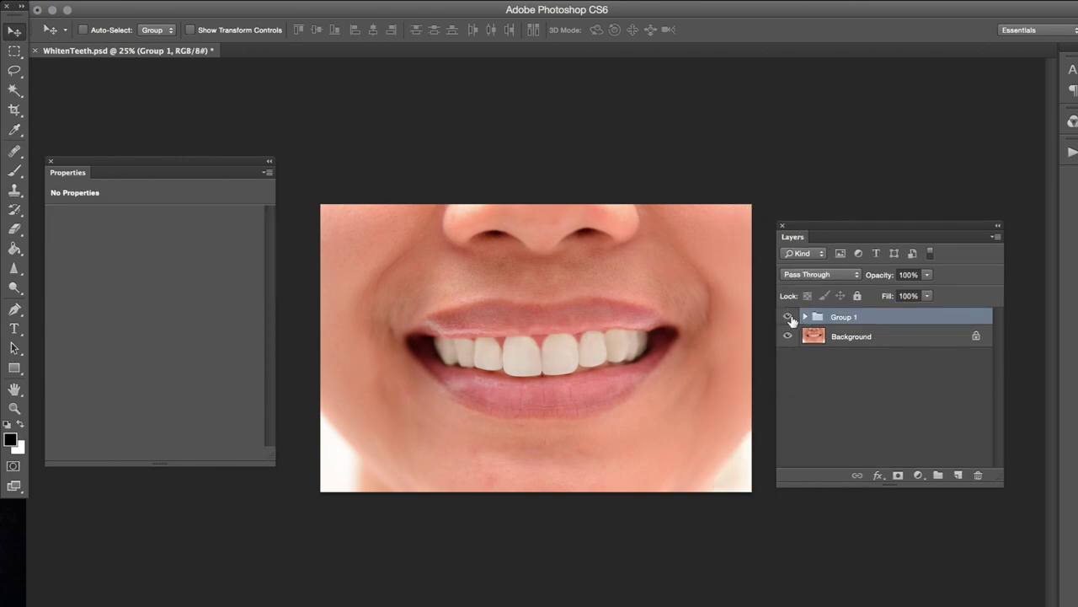